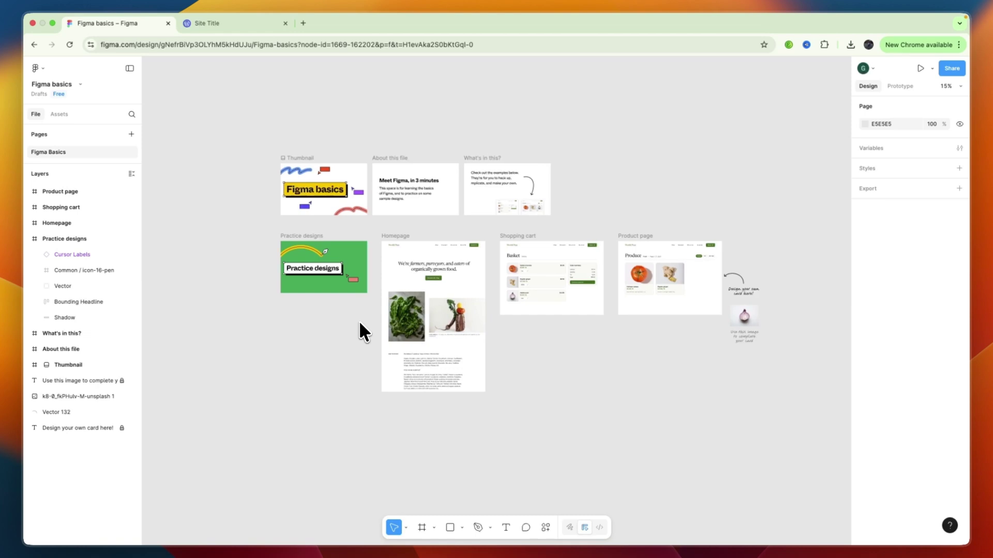
Check the WordPress.com sites list, then return to the Figma design file.
{"action": "key", "text": "ctrl+Tab"}
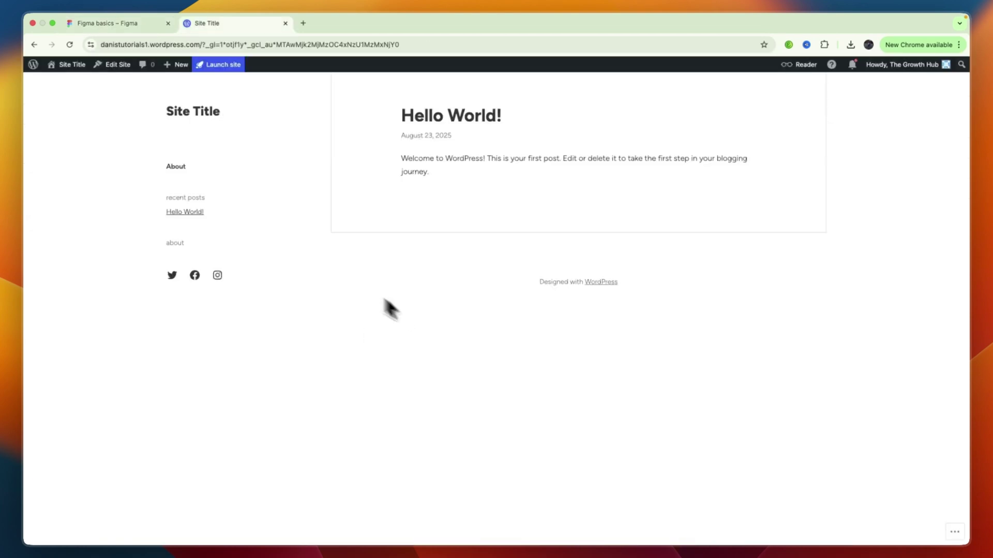
{"action": "left_click", "coordinate": [36, 65]}
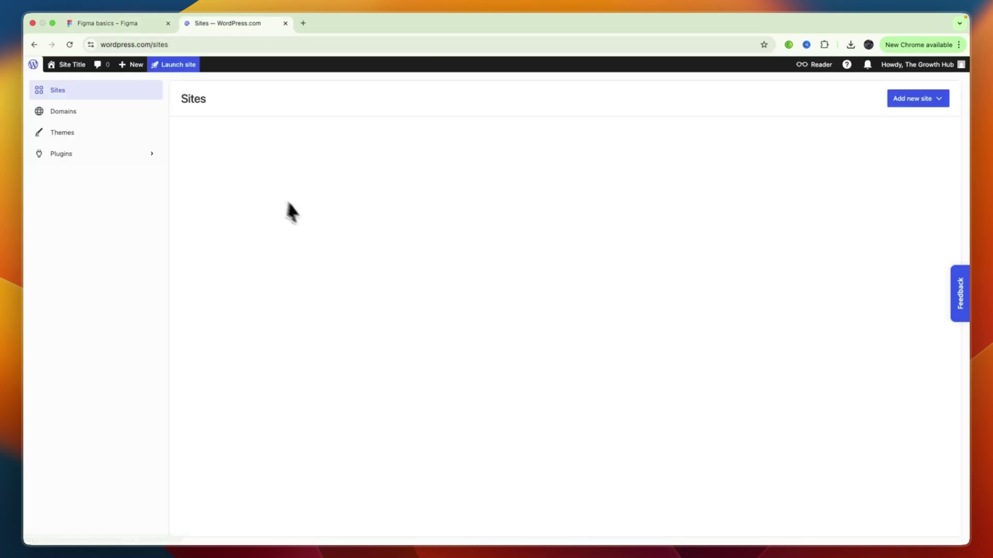
{"action": "key", "text": "ctrl+Tab"}
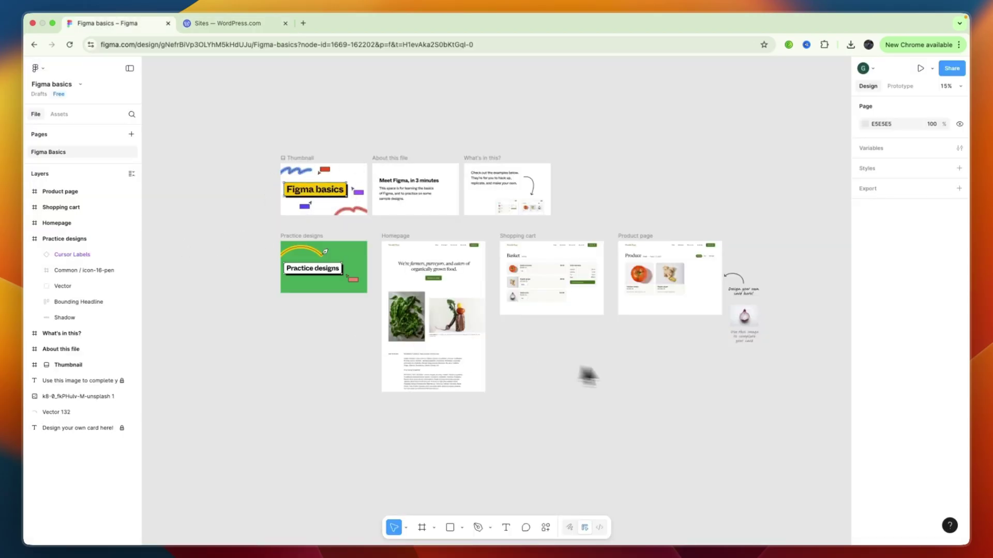
{"action": "left_click_drag", "start_coordinate": [651, 370], "coordinate": [541, 357]}
{"action": "scroll", "coordinate": [681, 333], "scroll_direction": "up", "scroll_amount": 3}
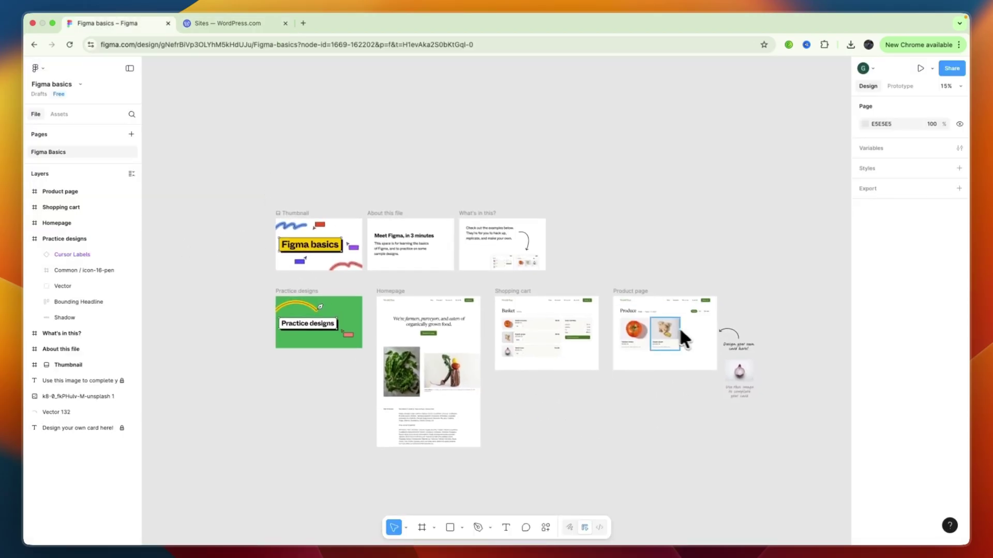
Select the Product page frame and open Manage plugins from its context menu.
{"action": "left_click_drag", "start_coordinate": [614, 270], "coordinate": [713, 374]}
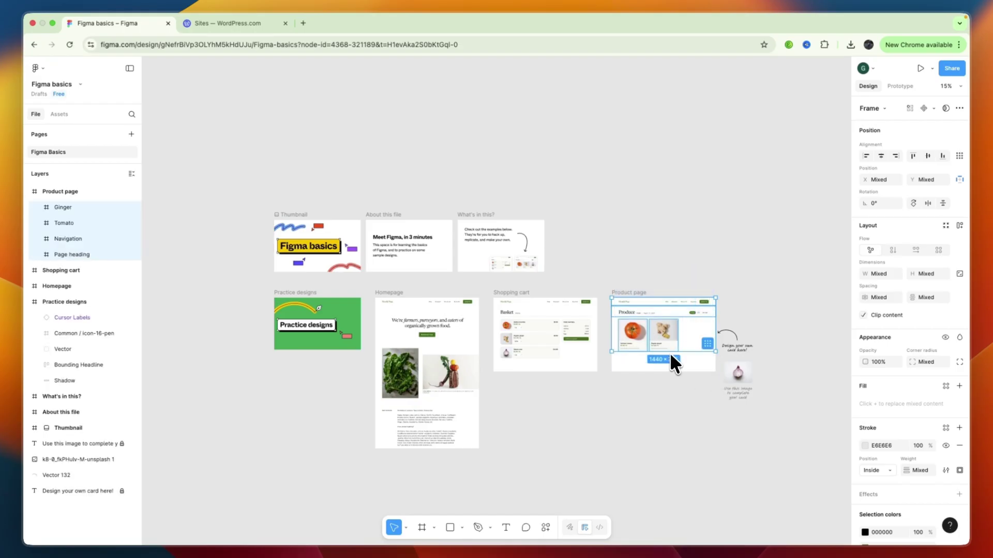
{"action": "right_click", "coordinate": [666, 334]}
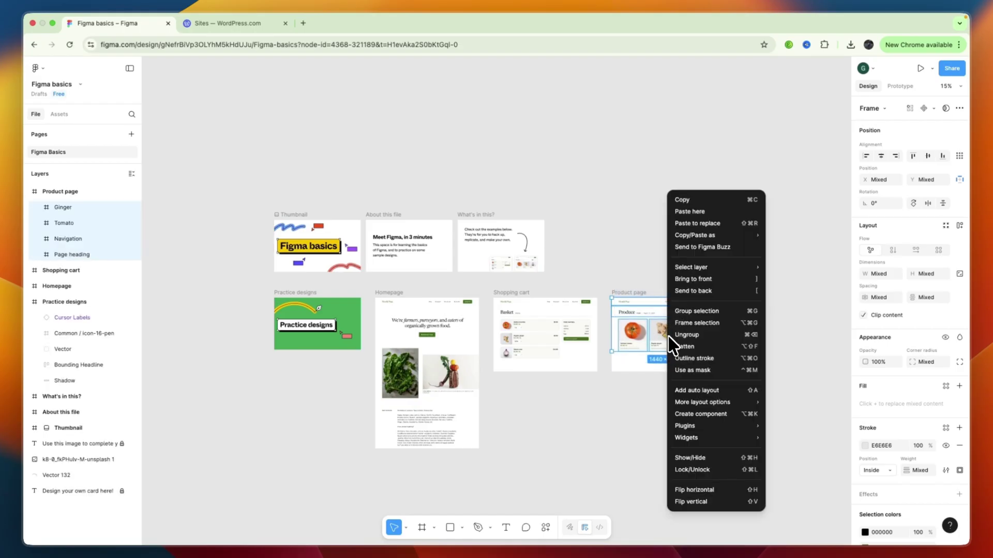
{"action": "mouse_move", "coordinate": [719, 427]}
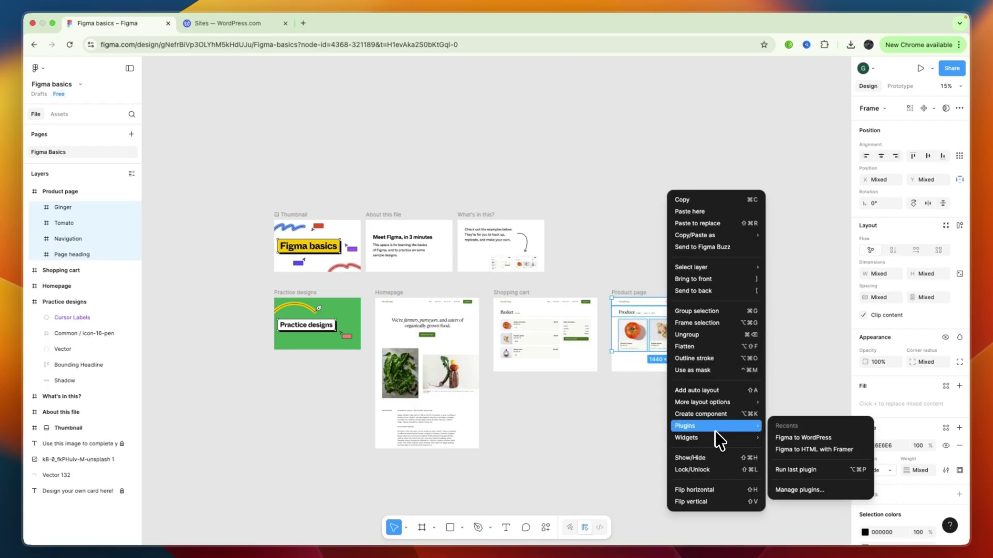
{"action": "left_click", "coordinate": [793, 490]}
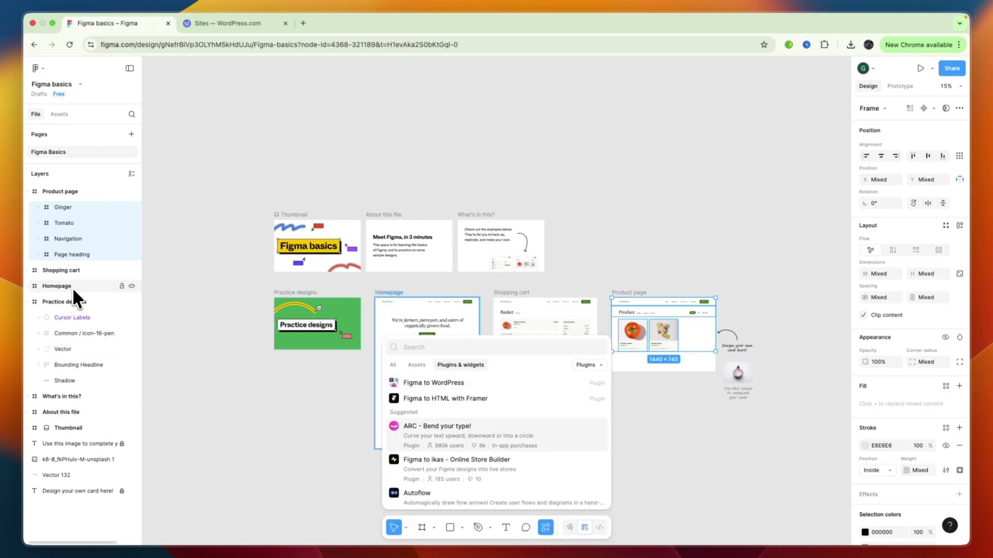
Search plugins for 'wordpress' and run Figma to WordPress.
{"action": "left_click", "coordinate": [426, 342]}
{"action": "type", "text": "wor"}
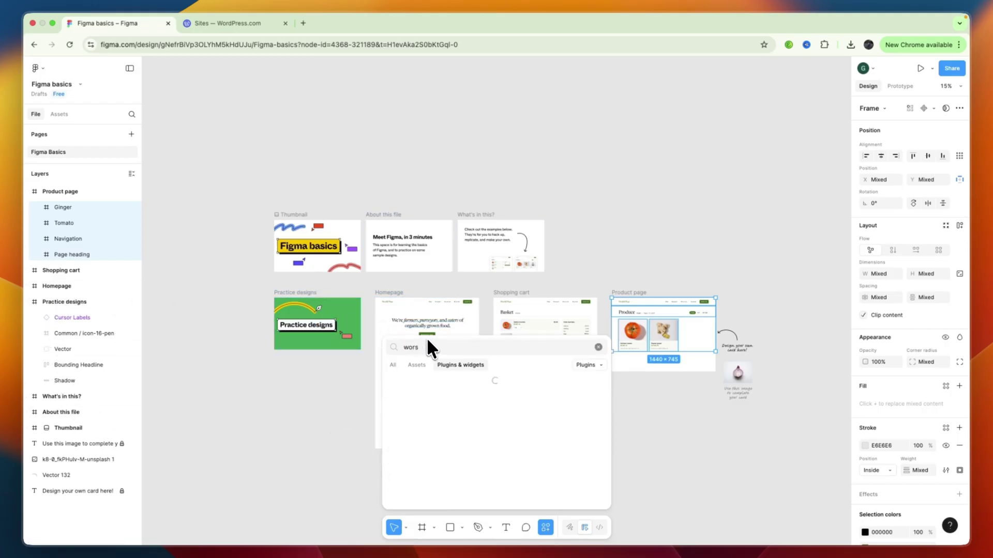
{"action": "type", "text": "dpress"}
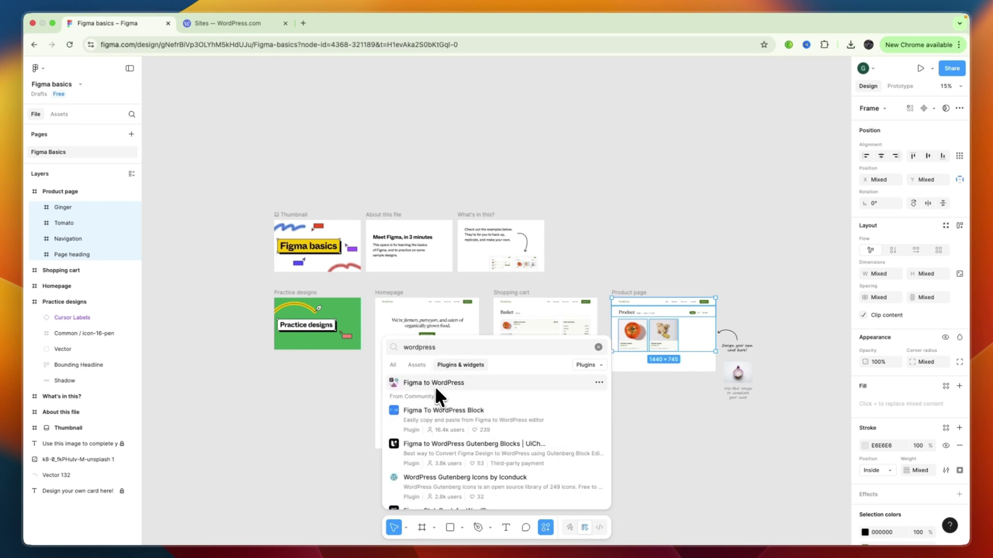
{"action": "left_click", "coordinate": [435, 384]}
Sign in to the plugin with the user's e-mail address and start it.
{"action": "left_click", "coordinate": [492, 239]}
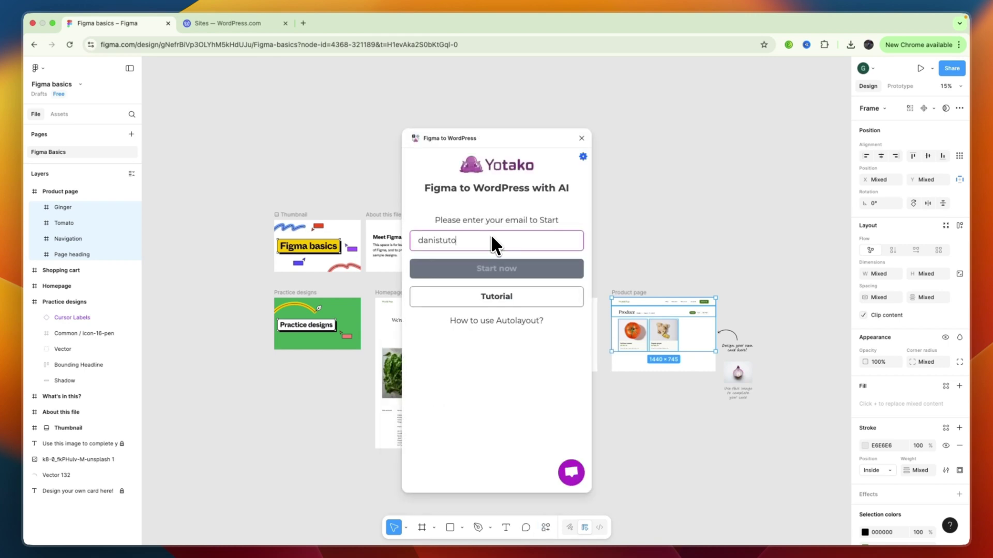
{"action": "left_click", "coordinate": [459, 266]}
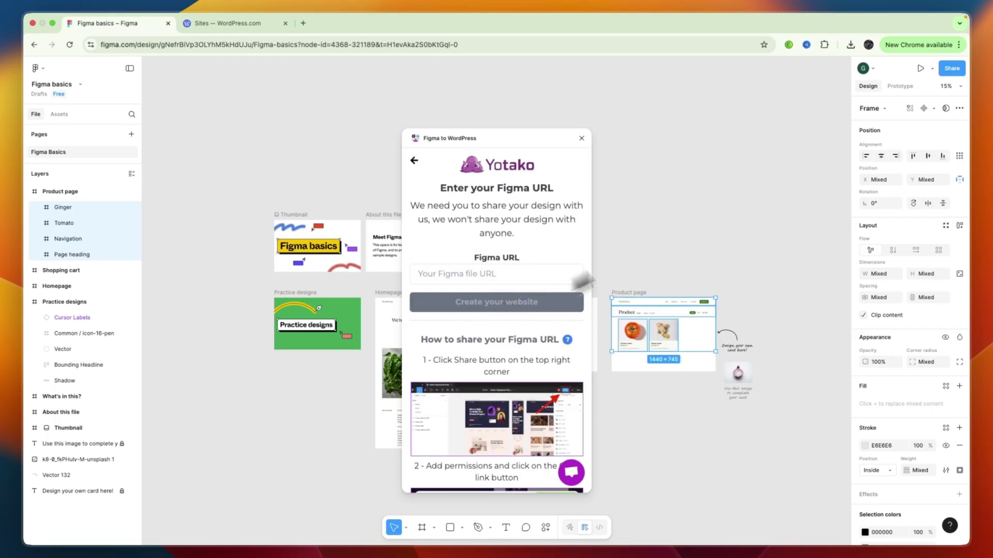
{"action": "scroll", "coordinate": [542, 391], "scroll_direction": "down", "scroll_amount": 2}
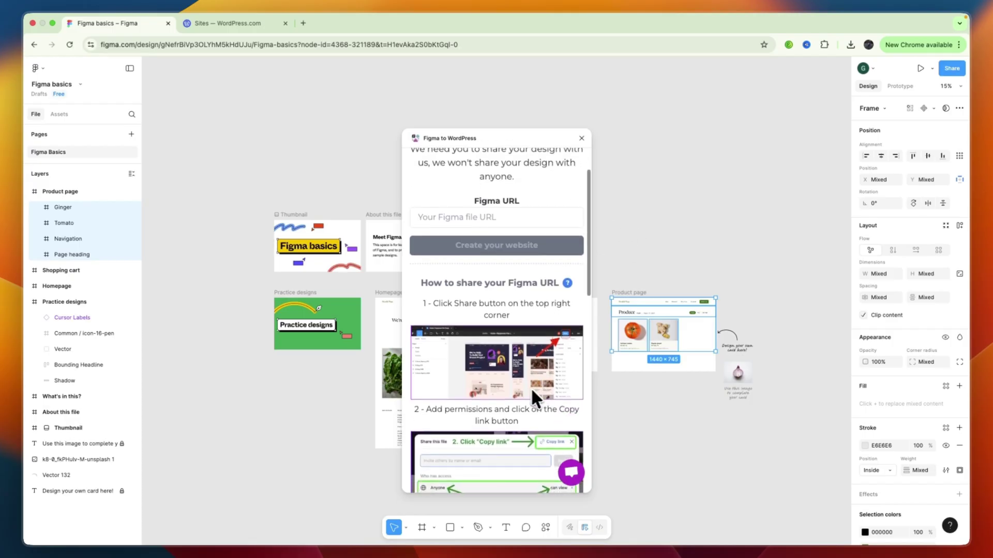
Paste the file's copied share link into Figma URL and create the website.
{"action": "left_click", "coordinate": [955, 68]}
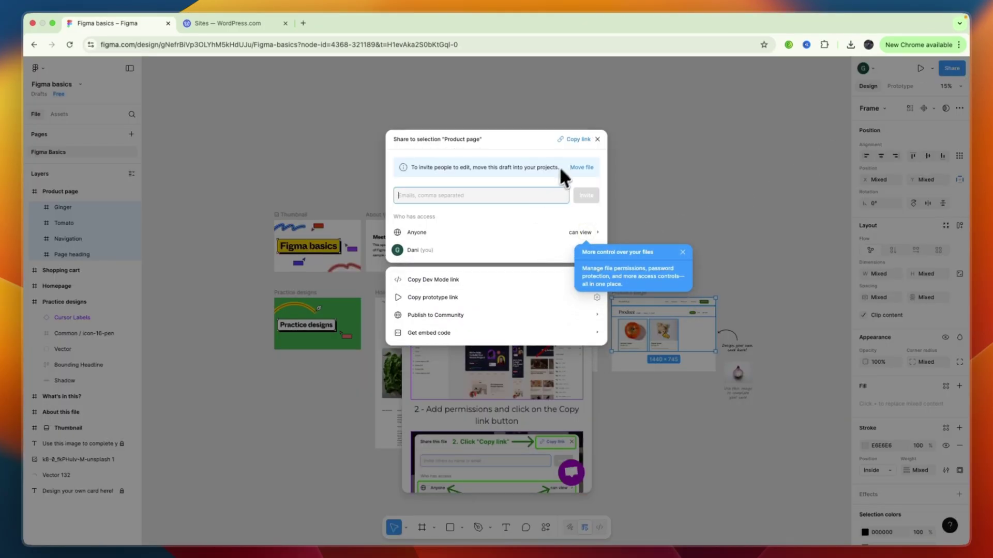
{"action": "left_click", "coordinate": [570, 140]}
{"action": "left_click", "coordinate": [597, 139]}
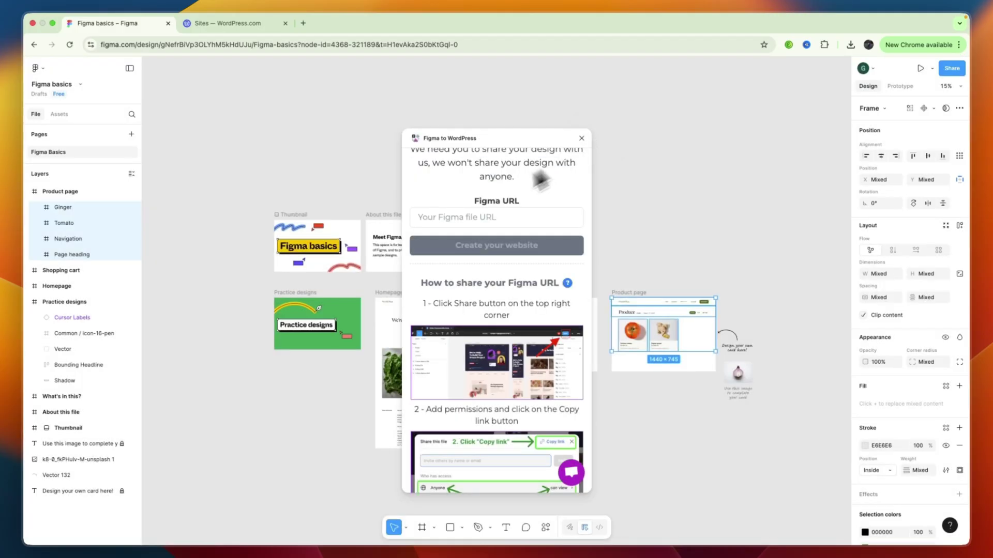
{"action": "left_click", "coordinate": [460, 214]}
{"action": "key", "text": "super+v"}
{"action": "left_click", "coordinate": [491, 248]}
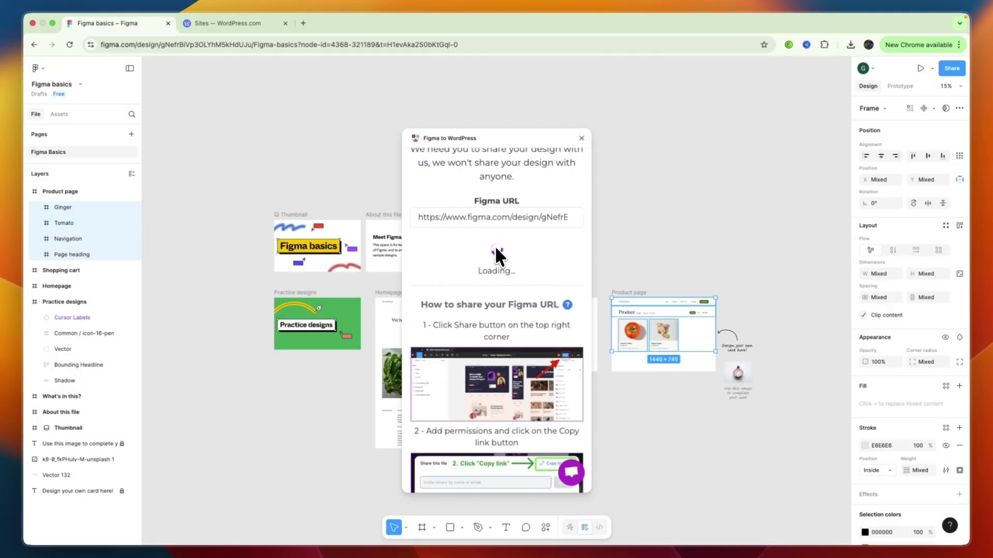
{"action": "left_click", "coordinate": [491, 242]}
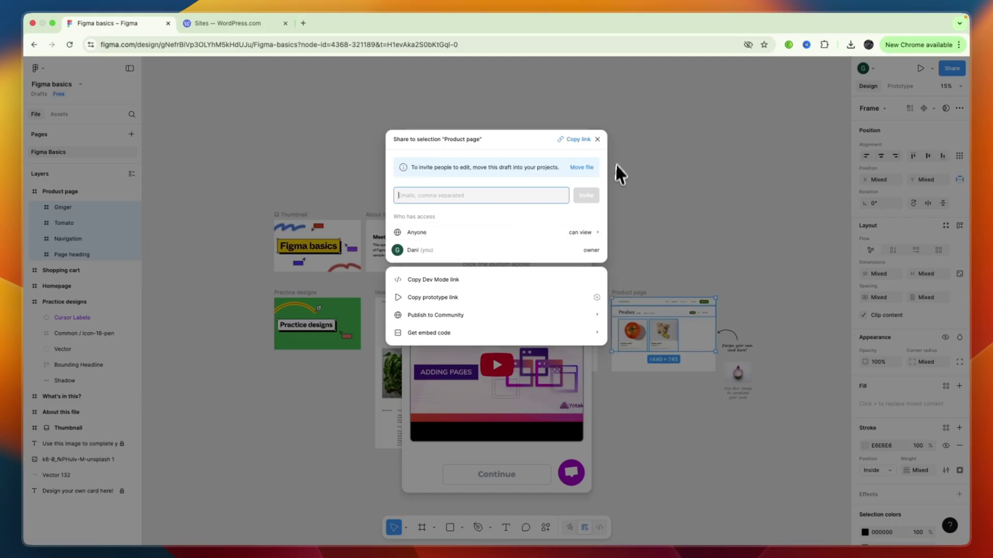
{"action": "left_click", "coordinate": [597, 139]}
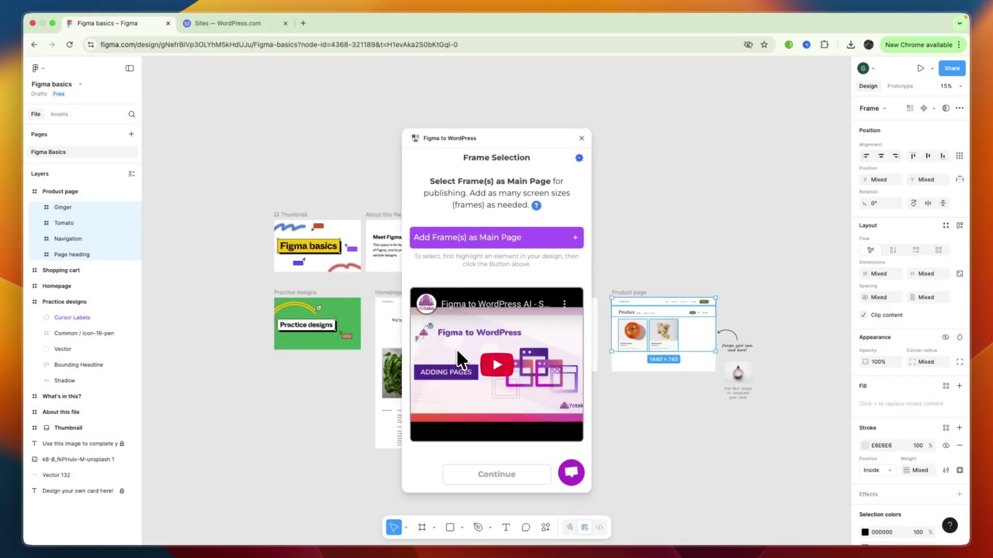
Add the Homepage frame as the main page and continue the WordPress build.
{"action": "left_click", "coordinate": [498, 237]}
{"action": "left_click_drag", "start_coordinate": [511, 139], "coordinate": [669, 139]}
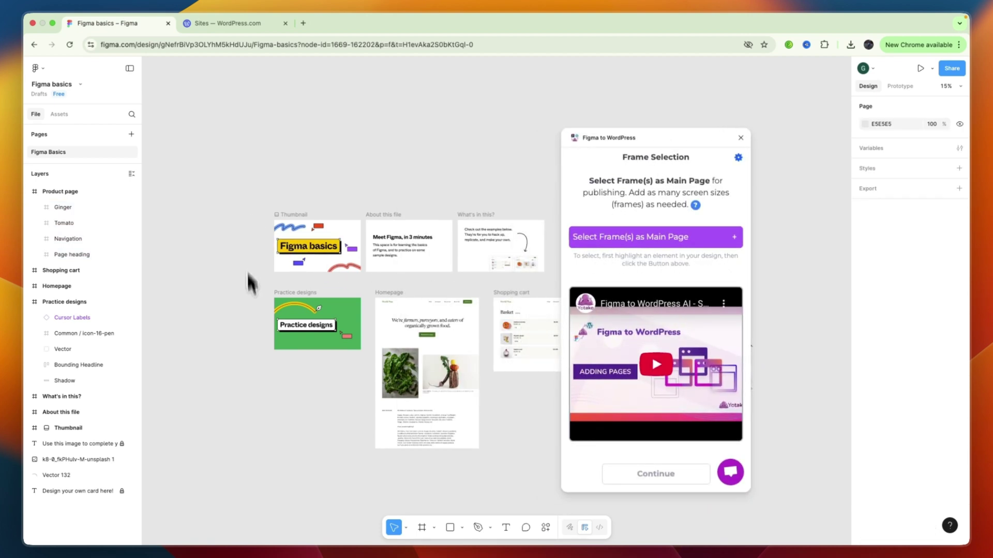
{"action": "left_click_drag", "start_coordinate": [470, 479], "coordinate": [382, 300]}
{"action": "left_click", "coordinate": [654, 246]}
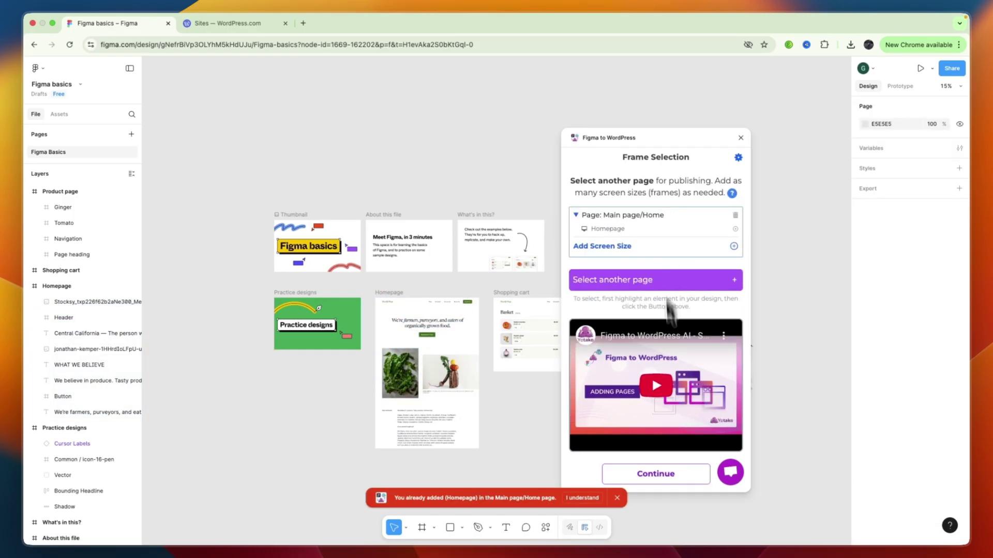
{"action": "left_click", "coordinate": [663, 473]}
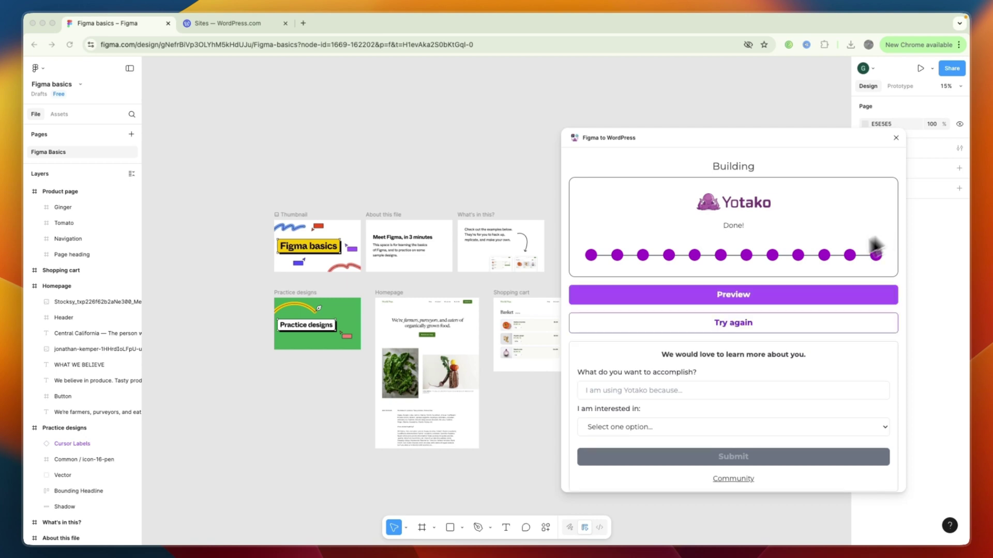
Open the Yotako preview, sign in with Google and scroll the generated theme.
{"action": "left_click", "coordinate": [767, 292]}
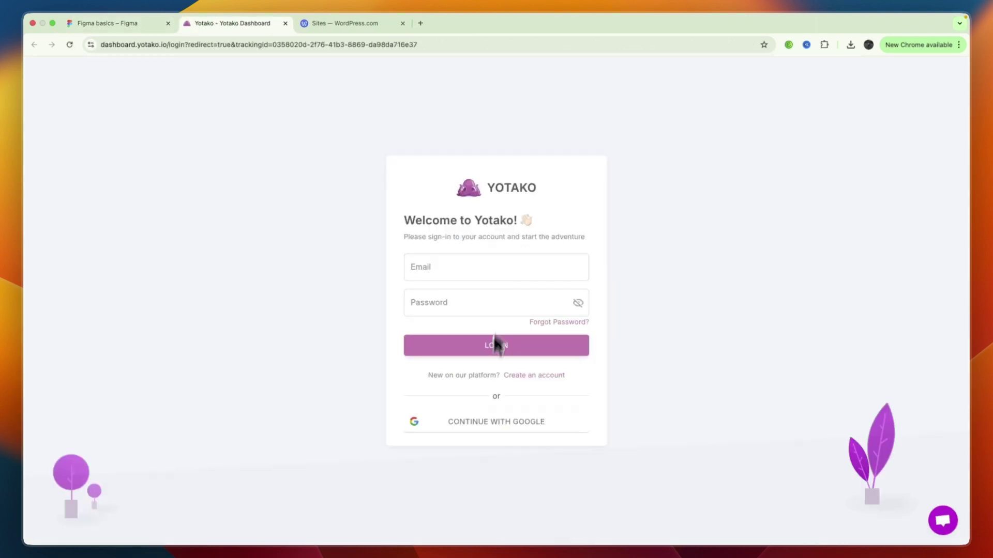
{"action": "left_click", "coordinate": [521, 421]}
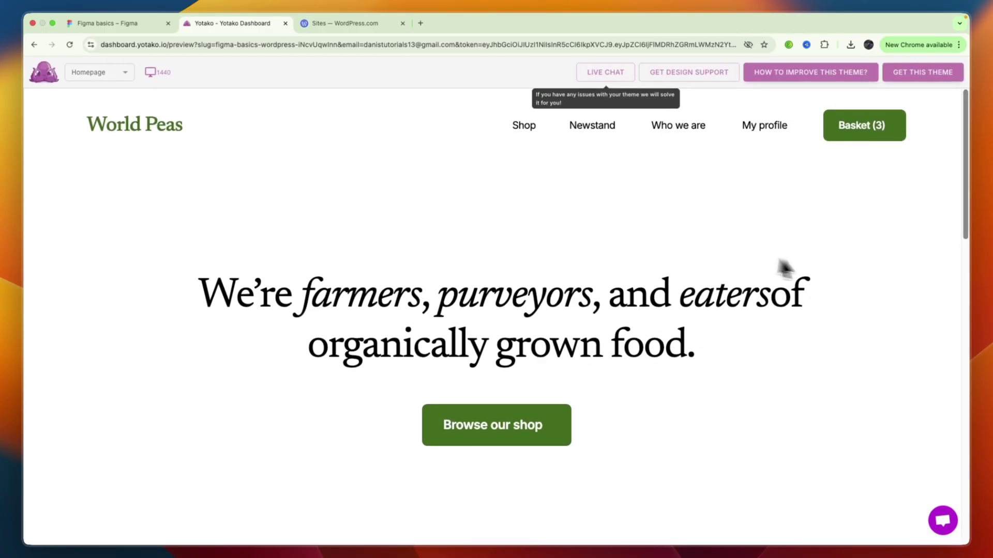
{"action": "scroll", "coordinate": [600, 237], "scroll_direction": "down", "scroll_amount": 6}
{"action": "scroll", "coordinate": [595, 235], "scroll_direction": "down", "scroll_amount": 10}
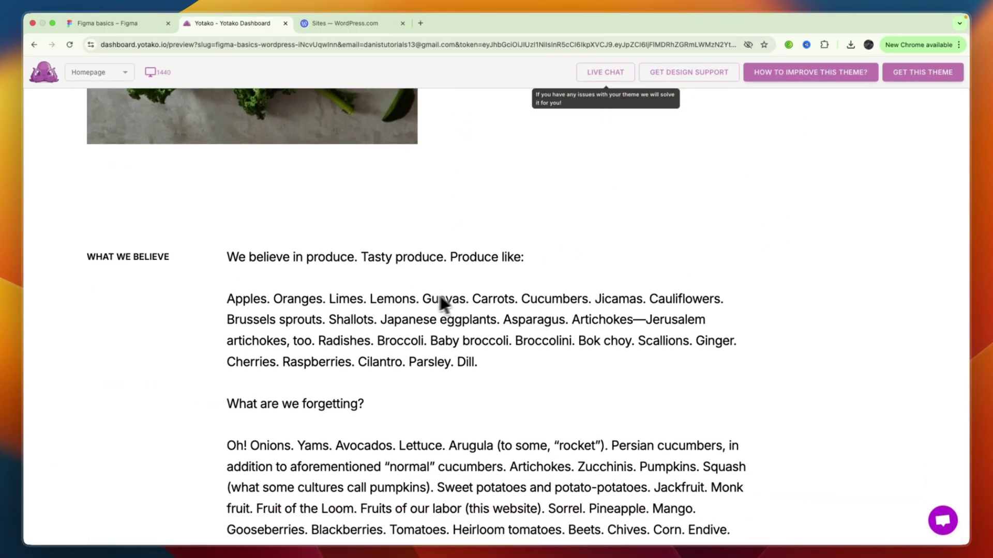
{"action": "scroll", "coordinate": [526, 308], "scroll_direction": "up", "scroll_amount": 15}
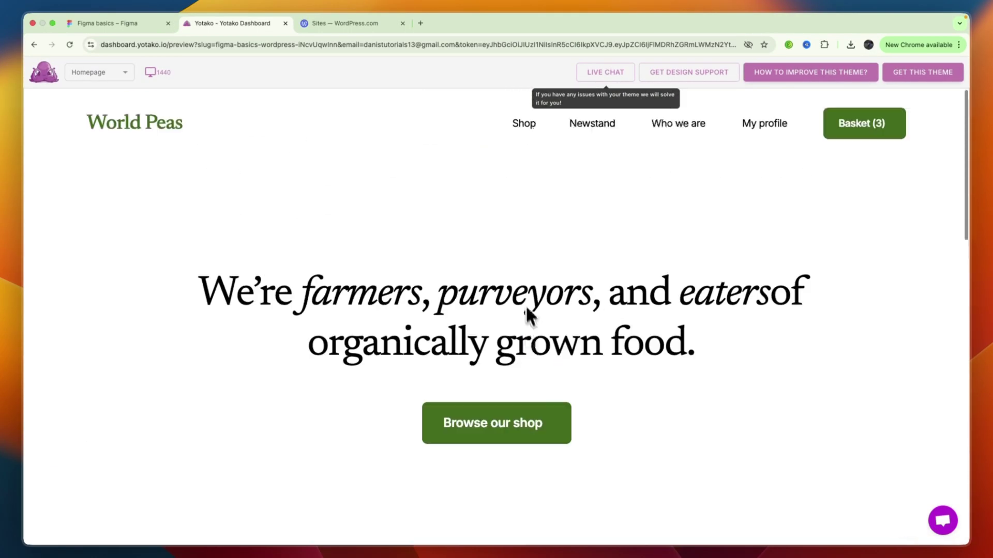
Compare the Figma file with the preview, then scroll the World Peas homepage again.
{"action": "left_click", "coordinate": [131, 24]}
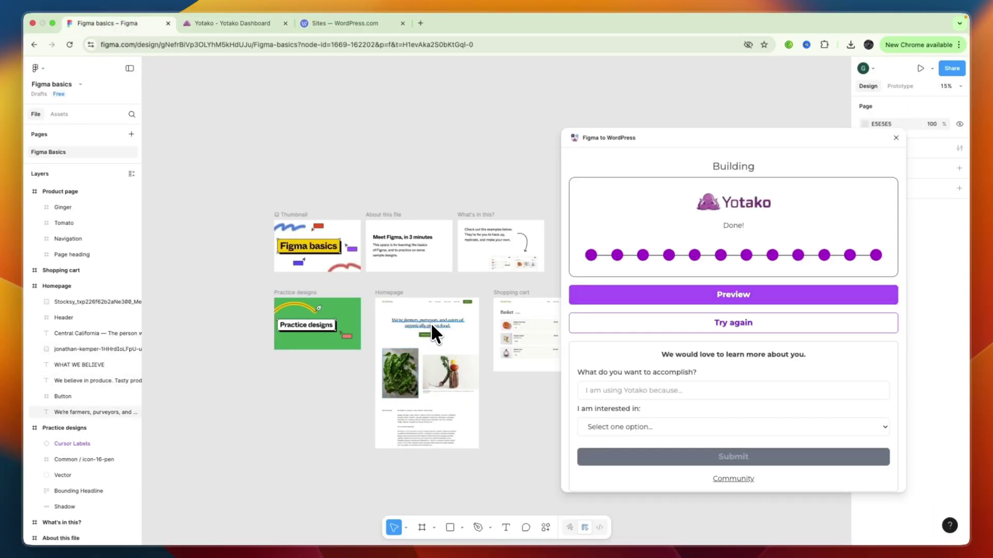
{"action": "left_click", "coordinate": [258, 23]}
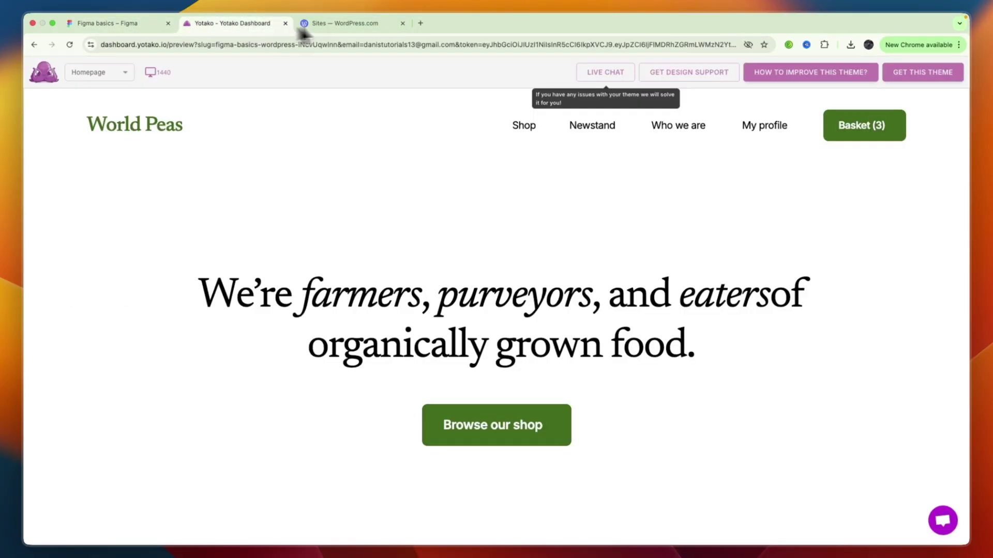
{"action": "left_click", "coordinate": [357, 24]}
{"action": "left_click", "coordinate": [226, 23]}
{"action": "scroll", "coordinate": [508, 344], "scroll_direction": "down", "scroll_amount": 10}
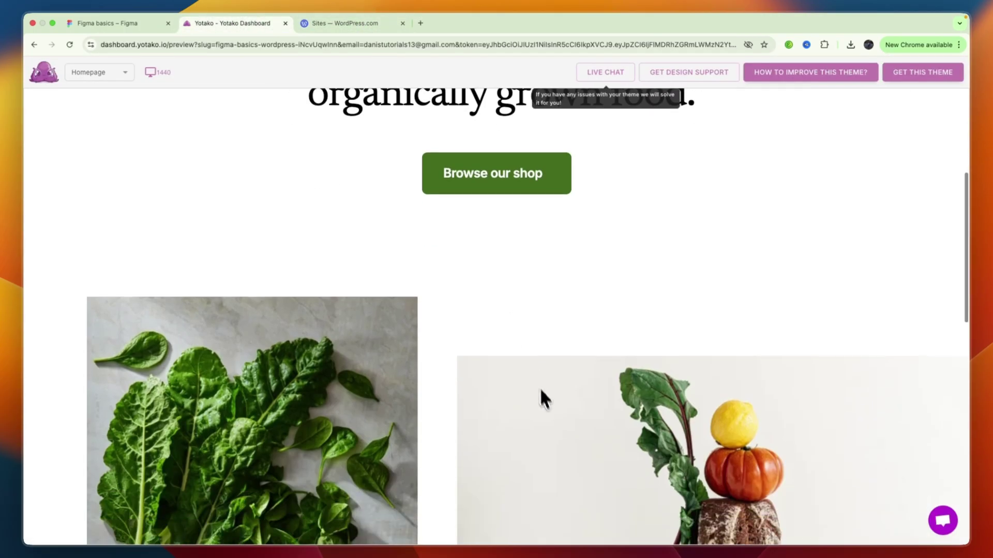
{"action": "scroll", "coordinate": [602, 362], "scroll_direction": "up", "scroll_amount": 8}
{"action": "scroll", "coordinate": [601, 362], "scroll_direction": "up", "scroll_amount": 3}
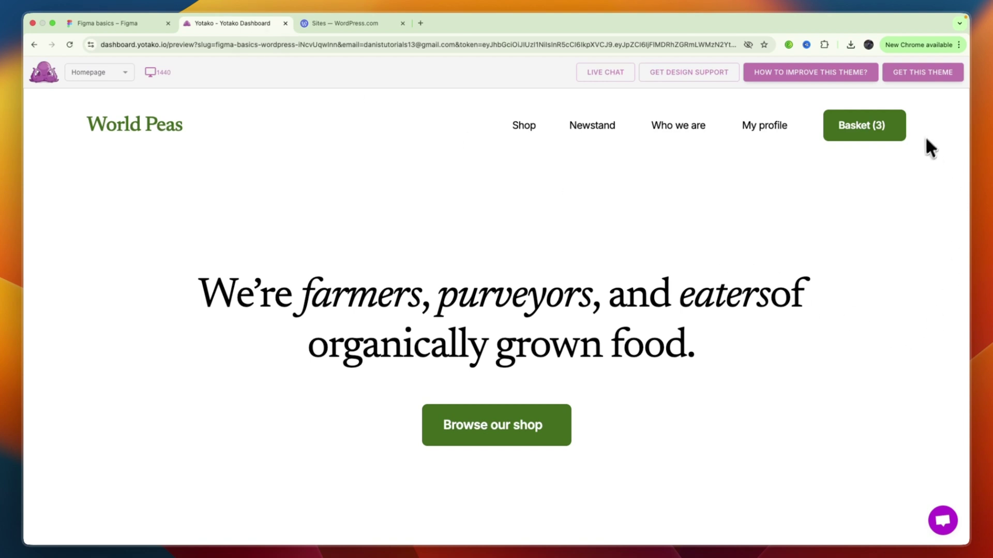
Choose GET THIS THEME > Download and switch the plans to MONTHLY pricing.
{"action": "left_click", "coordinate": [919, 71]}
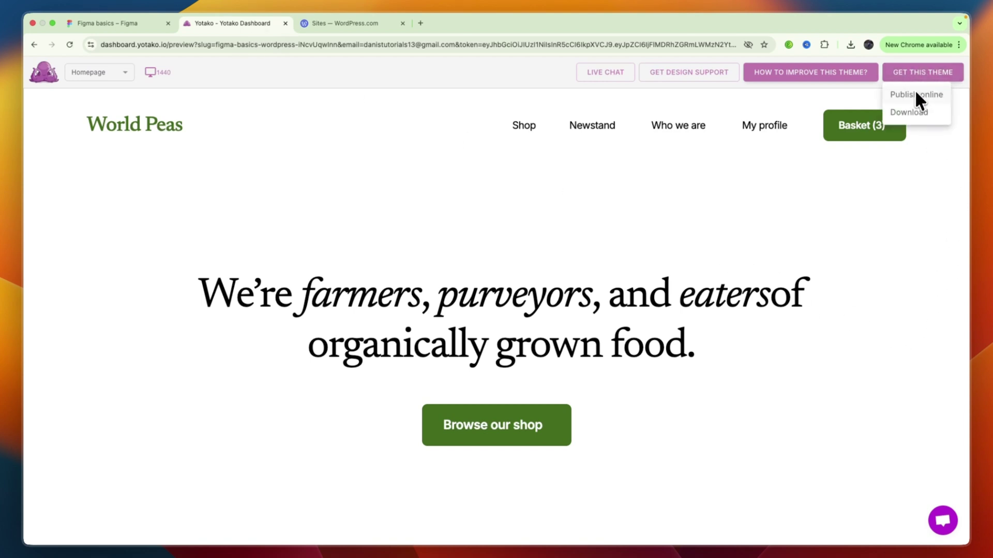
{"action": "left_click", "coordinate": [920, 114]}
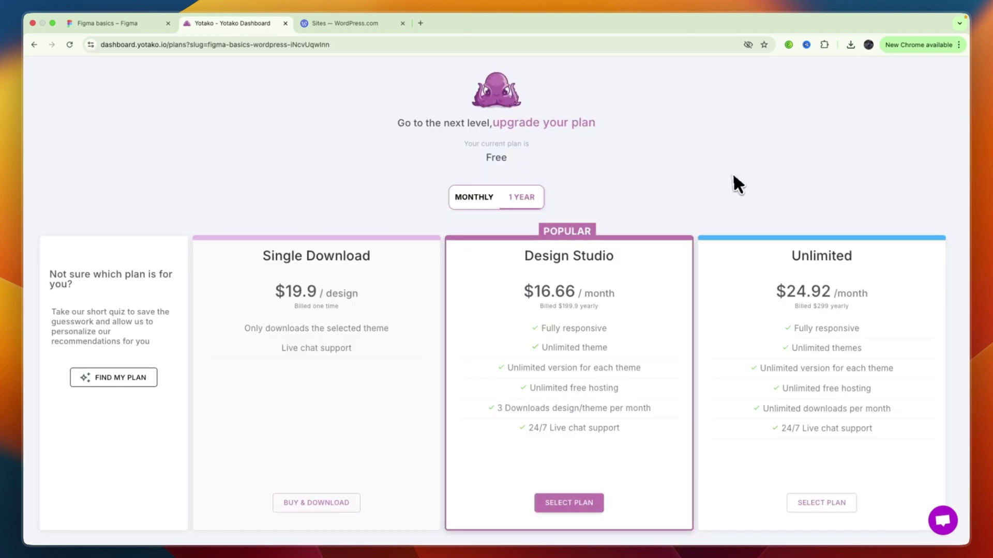
{"action": "left_click", "coordinate": [460, 195]}
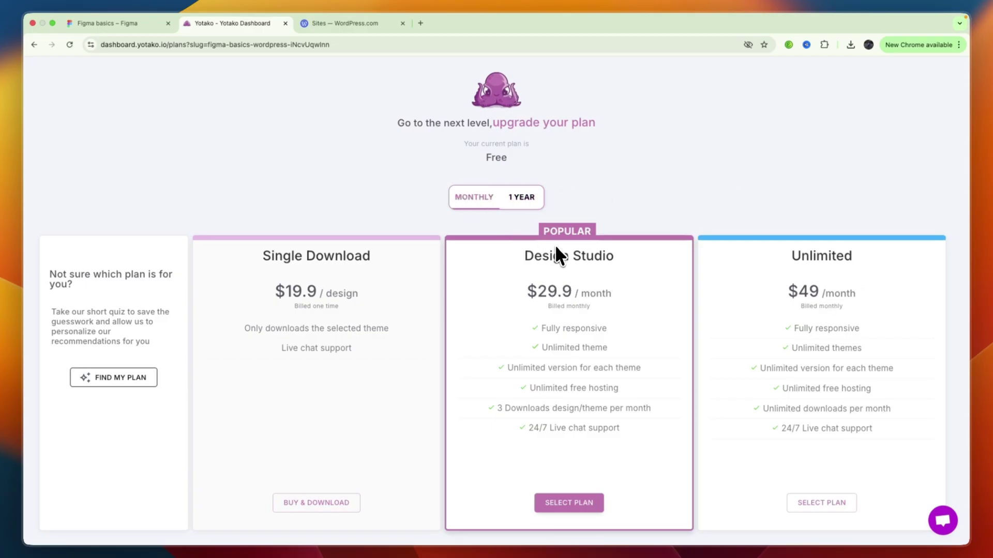
Highlight the plan prices: Single Download $19.9, Design Studio $29.9, Unlimited $49/month.
{"action": "scroll", "coordinate": [542, 247], "scroll_direction": "down", "scroll_amount": 1}
{"action": "left_click_drag", "start_coordinate": [261, 264], "coordinate": [318, 279]}
{"action": "left_click_drag", "start_coordinate": [535, 274], "coordinate": [630, 265]}
{"action": "left_click", "coordinate": [630, 265]}
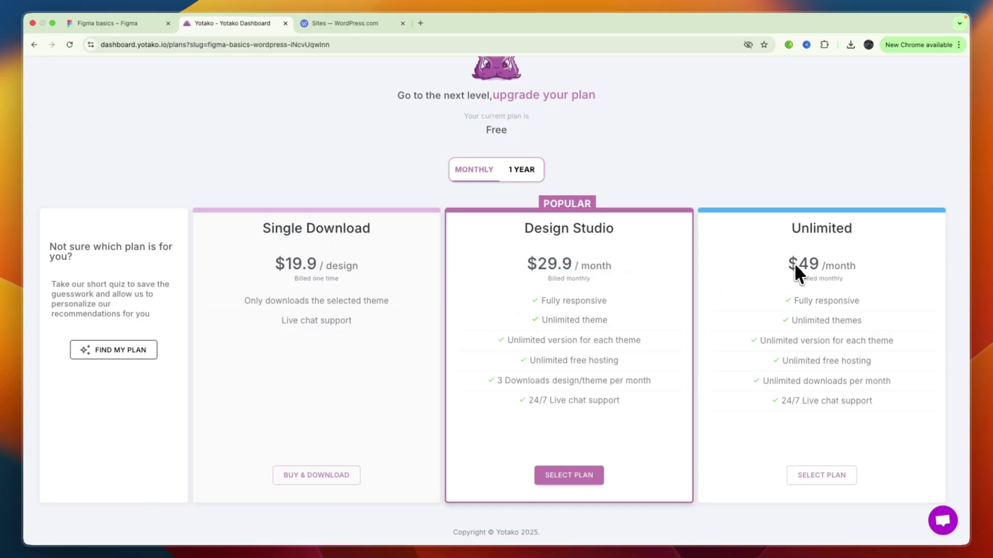
{"action": "left_click_drag", "start_coordinate": [794, 263], "coordinate": [875, 276]}
{"action": "left_click", "coordinate": [875, 276]}
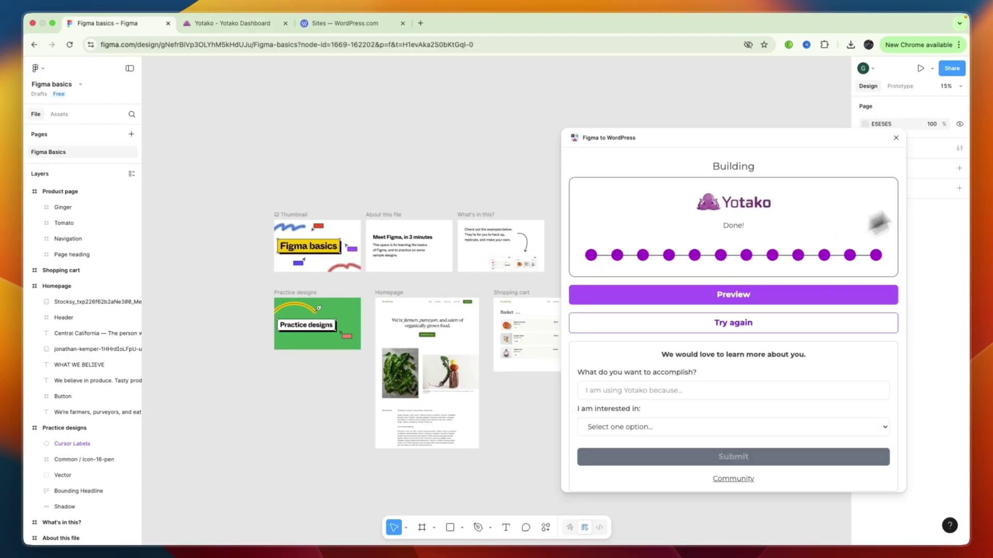
Close the plugin, select the Product page layers and search WordPress plugins.
{"action": "left_click", "coordinate": [896, 137]}
{"action": "left_click_drag", "start_coordinate": [663, 363], "coordinate": [653, 316]}
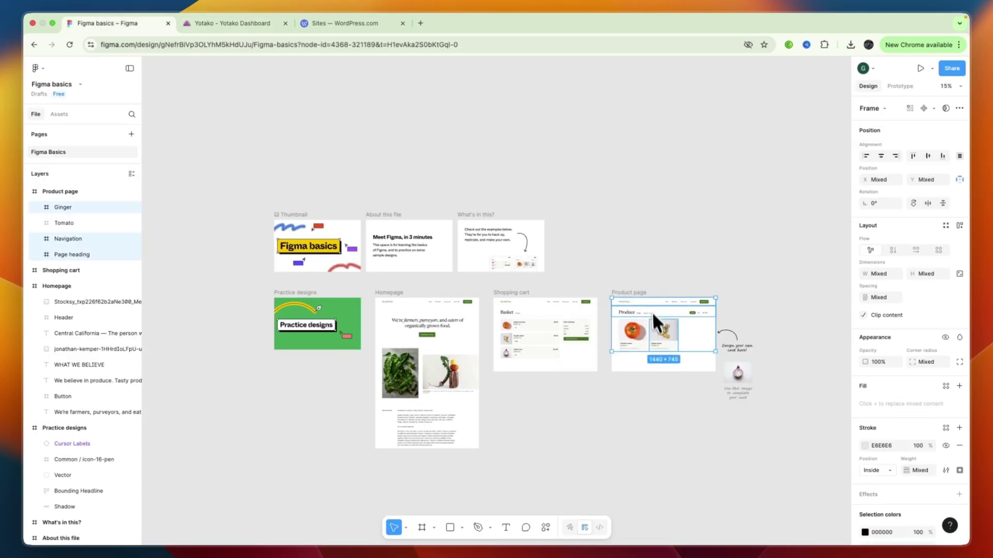
{"action": "right_click", "coordinate": [654, 328]}
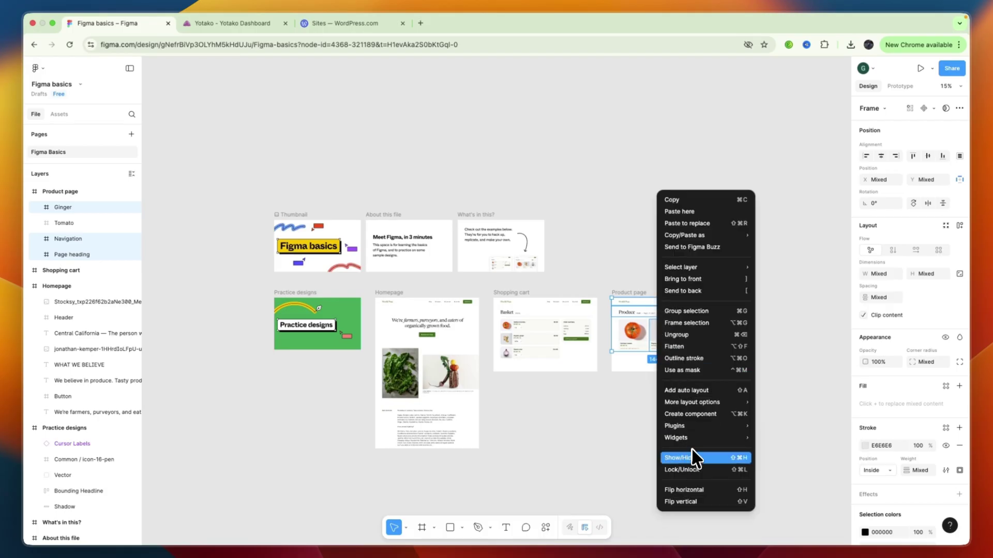
{"action": "left_click", "coordinate": [688, 428]}
Browse the WordPress plugin results, then return to the Yotako pricing page.
{"action": "scroll", "coordinate": [523, 430], "scroll_direction": "down", "scroll_amount": 3}
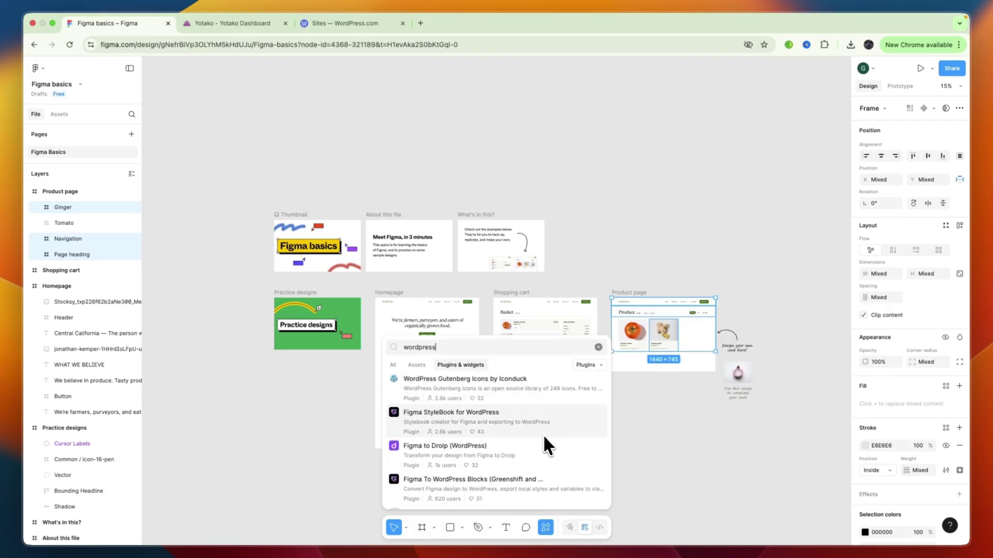
{"action": "scroll", "coordinate": [544, 435], "scroll_direction": "down", "scroll_amount": 3}
{"action": "scroll", "coordinate": [537, 440], "scroll_direction": "down", "scroll_amount": 4}
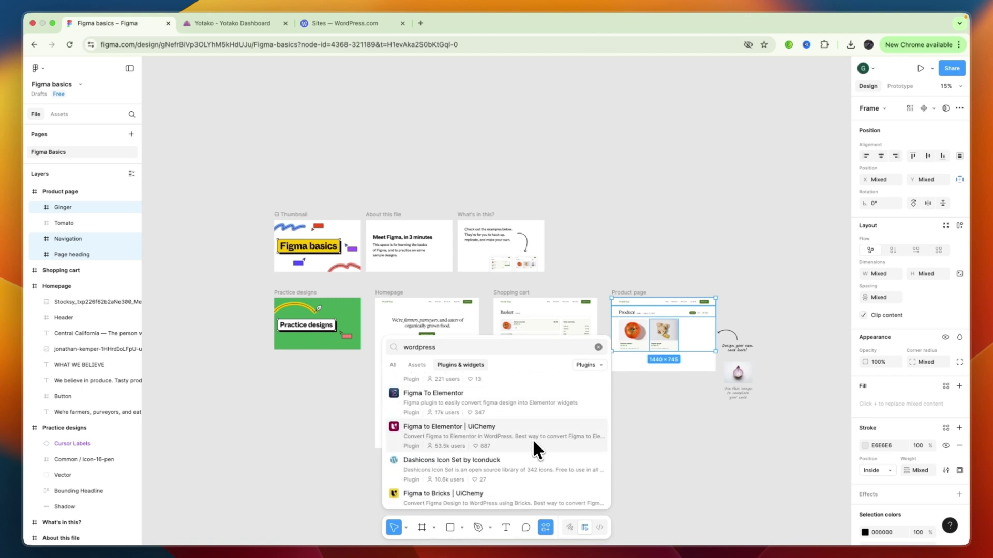
{"action": "scroll", "coordinate": [531, 437], "scroll_direction": "down", "scroll_amount": 5}
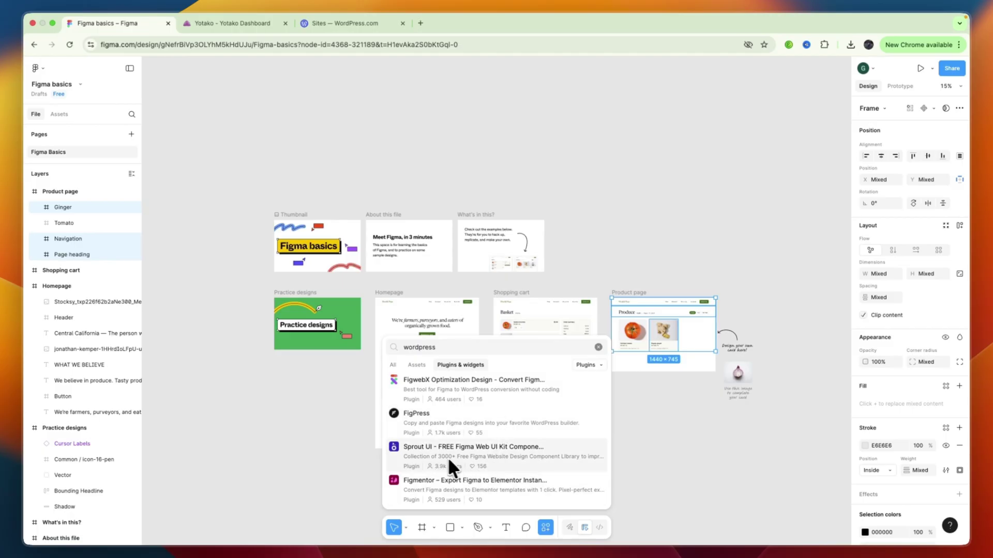
{"action": "scroll", "coordinate": [494, 435], "scroll_direction": "up", "scroll_amount": 5}
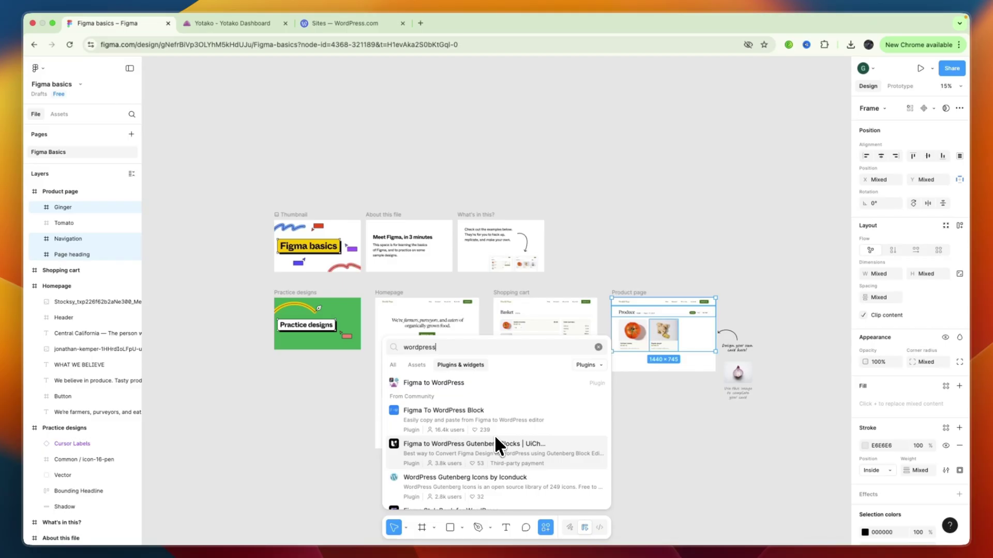
{"action": "left_click", "coordinate": [218, 24]}
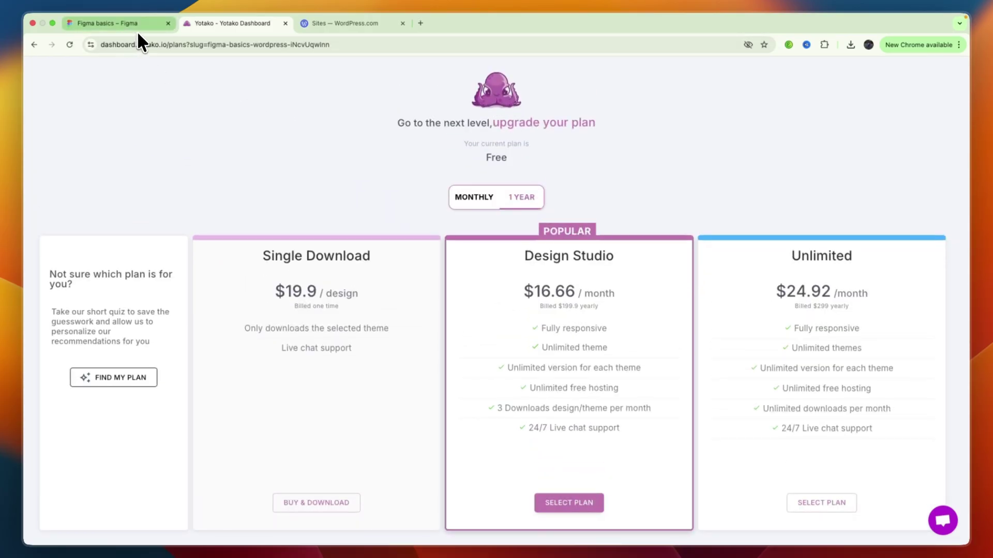
Switch to the Figma basics tab showing the WordPress plugin search results.
{"action": "left_click", "coordinate": [136, 30]}
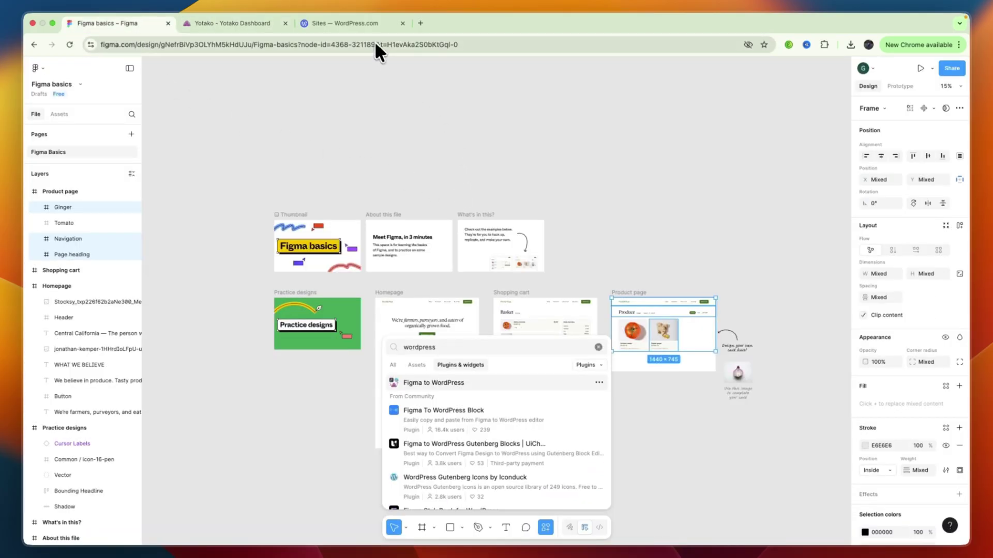